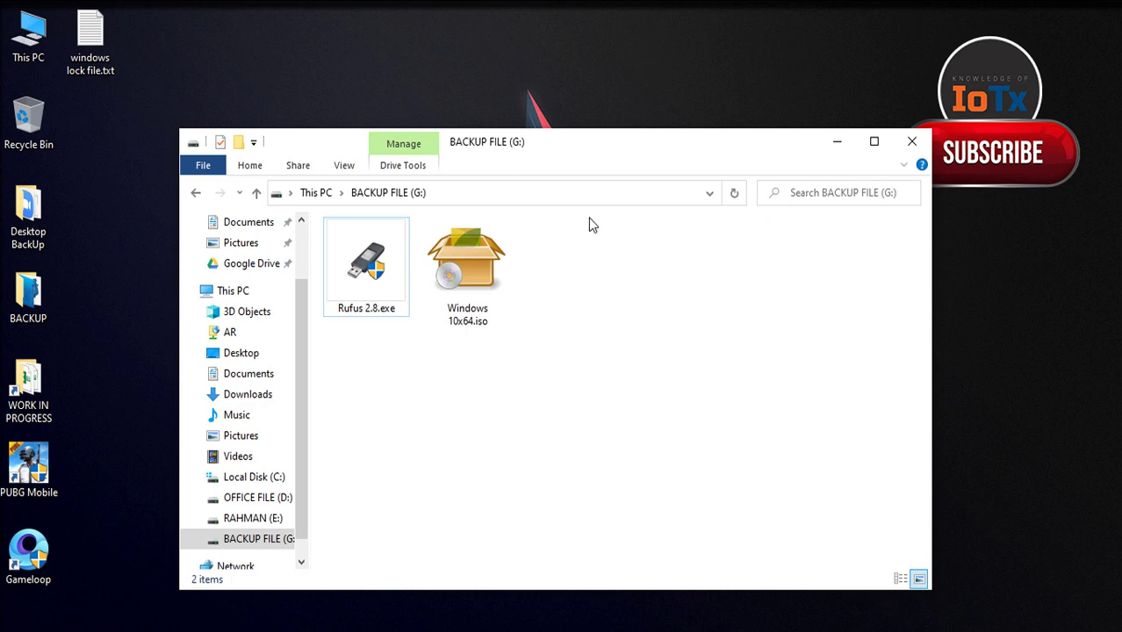
# Confirm the 7.37 GB AR RaHmaN (I:) drive is connected, then select Rufus 2.8.exe on BACKUP FILE (G:).
pyautogui.click(242, 293)
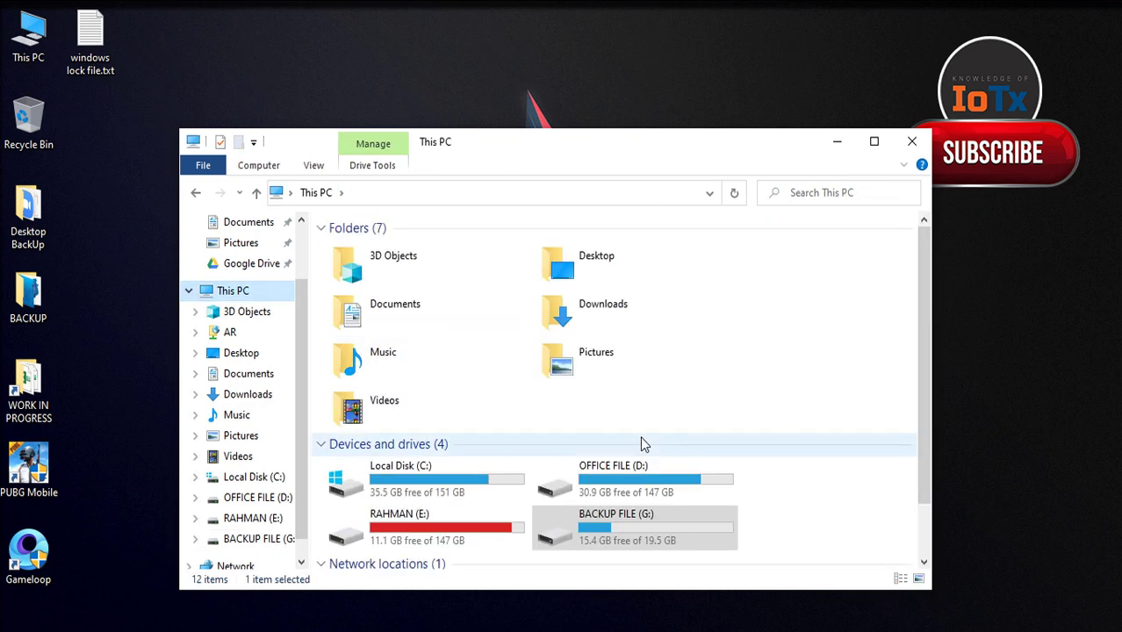
pyautogui.click(914, 386)
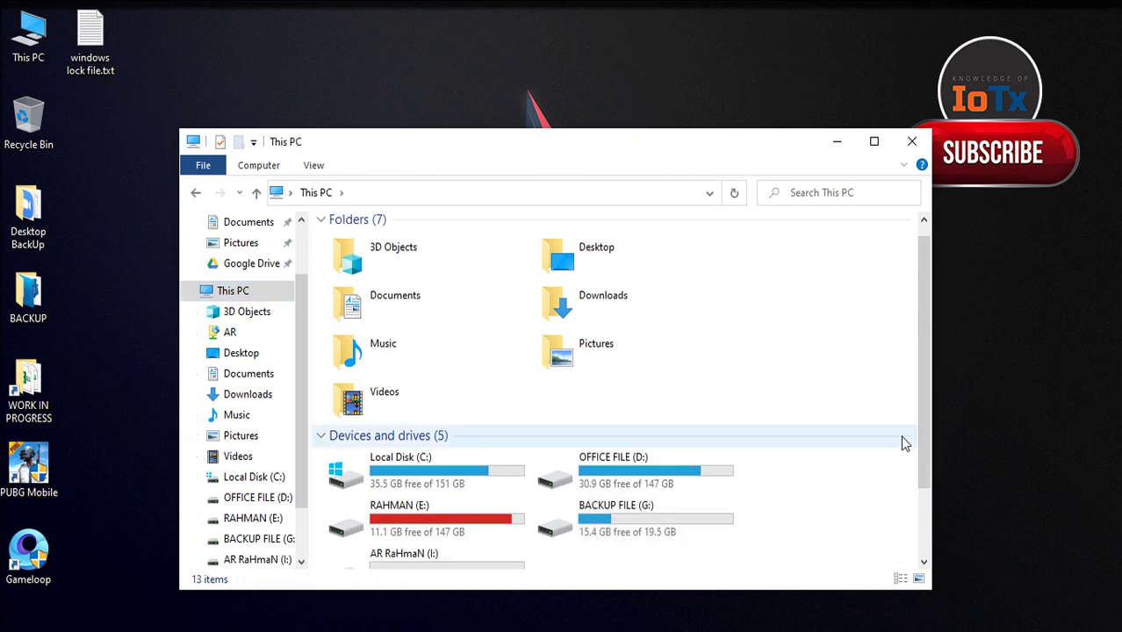
pyautogui.moveTo(920, 419); pyautogui.dragTo(922, 499)
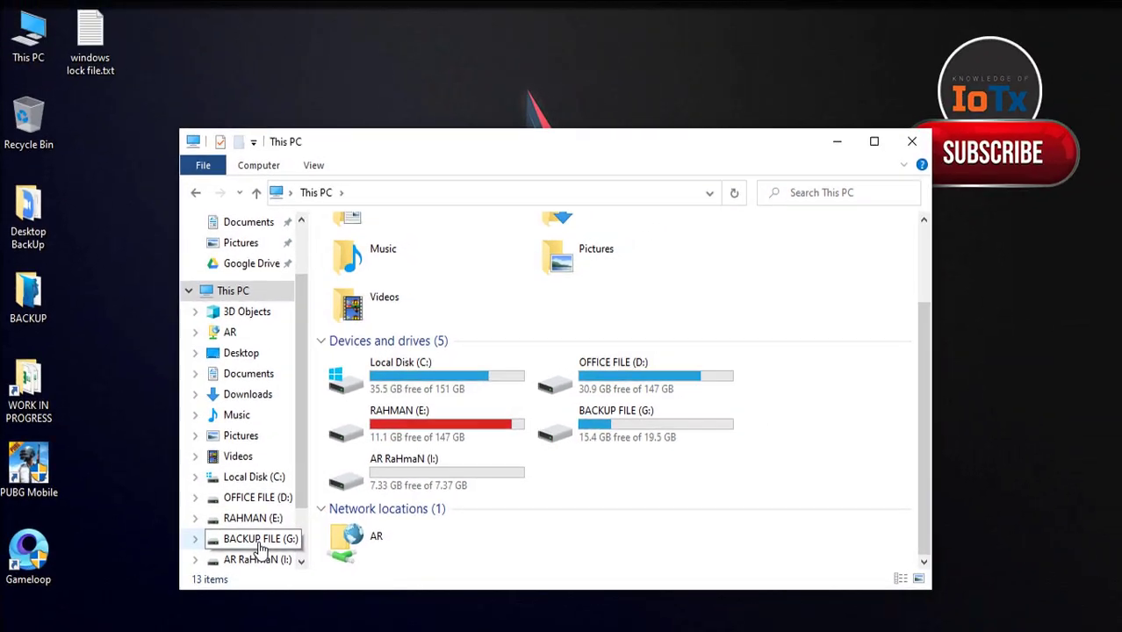
pyautogui.click(232, 538)
pyautogui.click(366, 270)
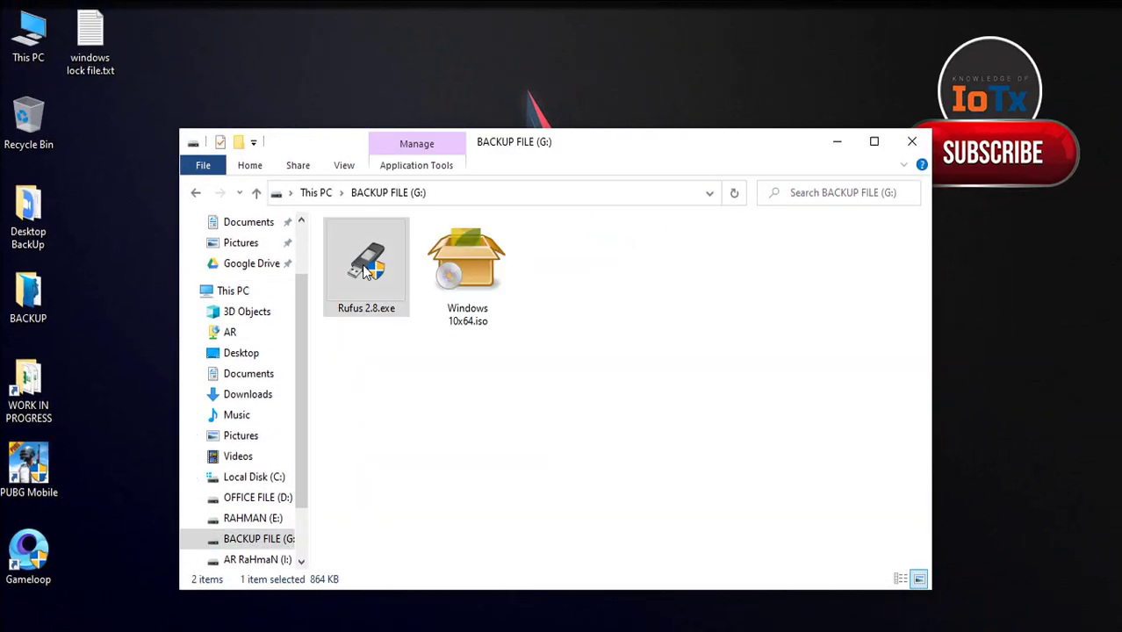
# Launch Rufus 2.8 with MBR for BIOS or UEFI, NTFS and the default 4096-byte cluster size.
pyautogui.doubleClick(366, 270)
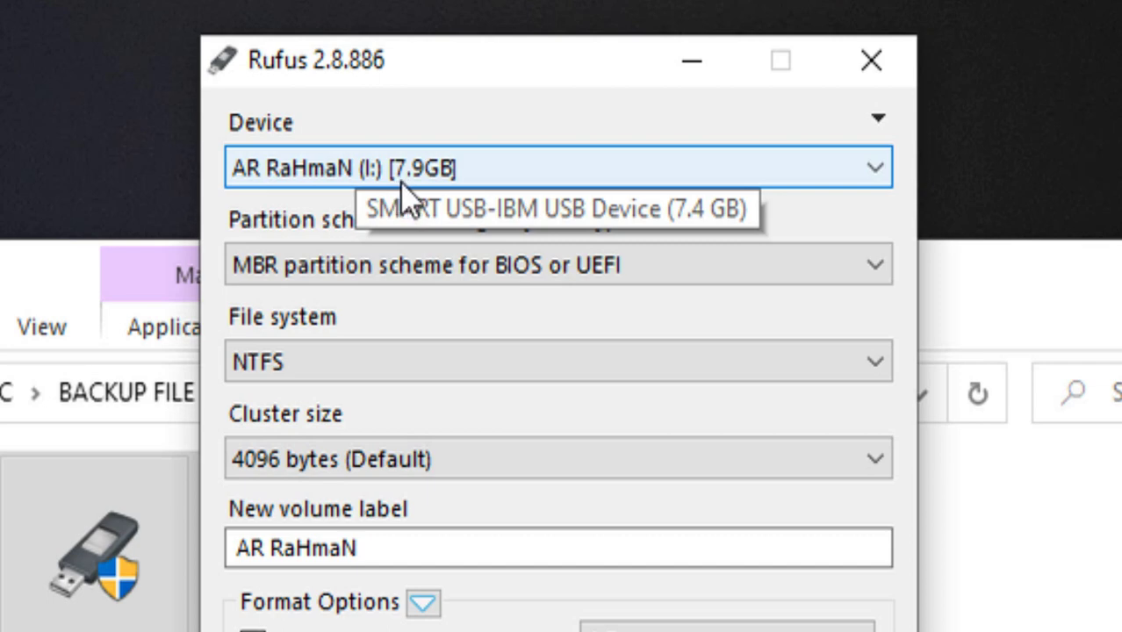
pyautogui.click(376, 279)
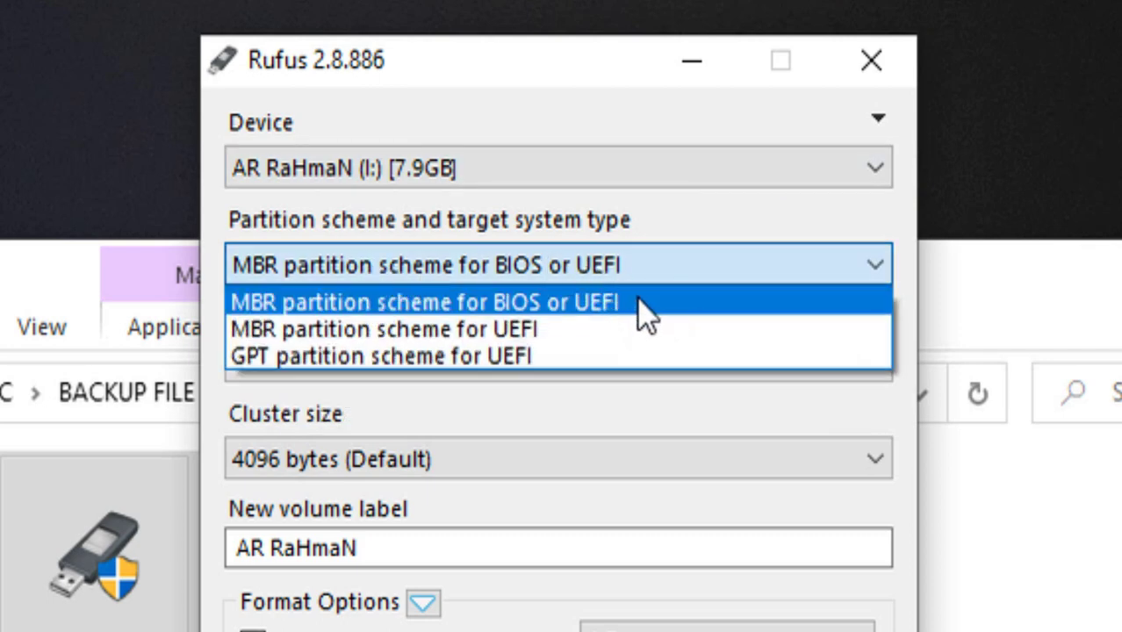
pyautogui.click(606, 303)
pyautogui.click(580, 368)
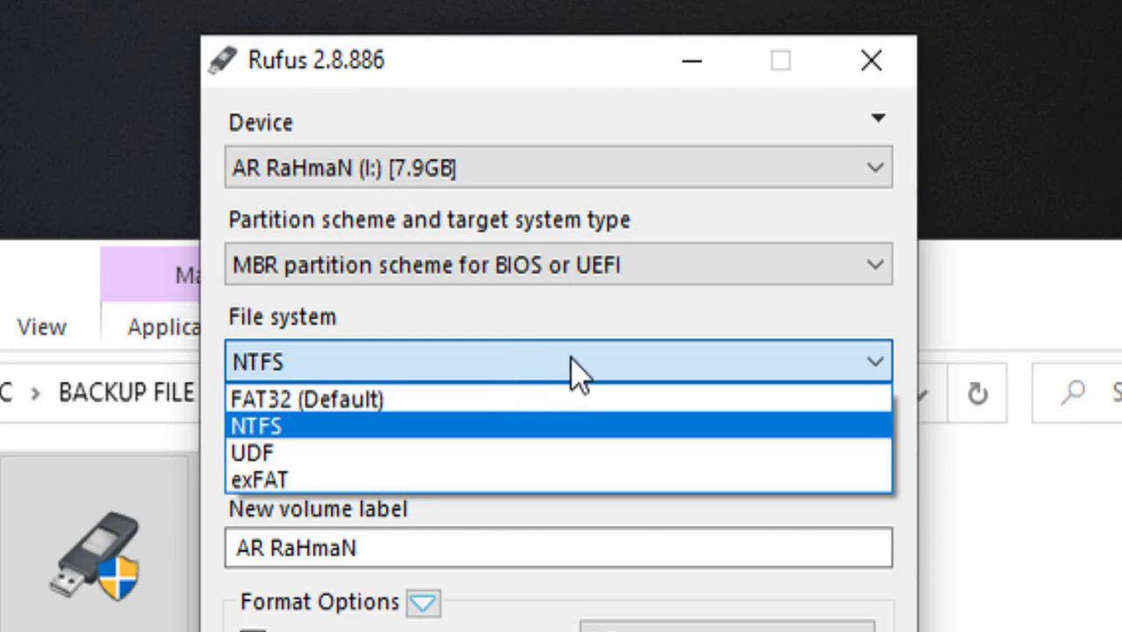
pyautogui.click(525, 426)
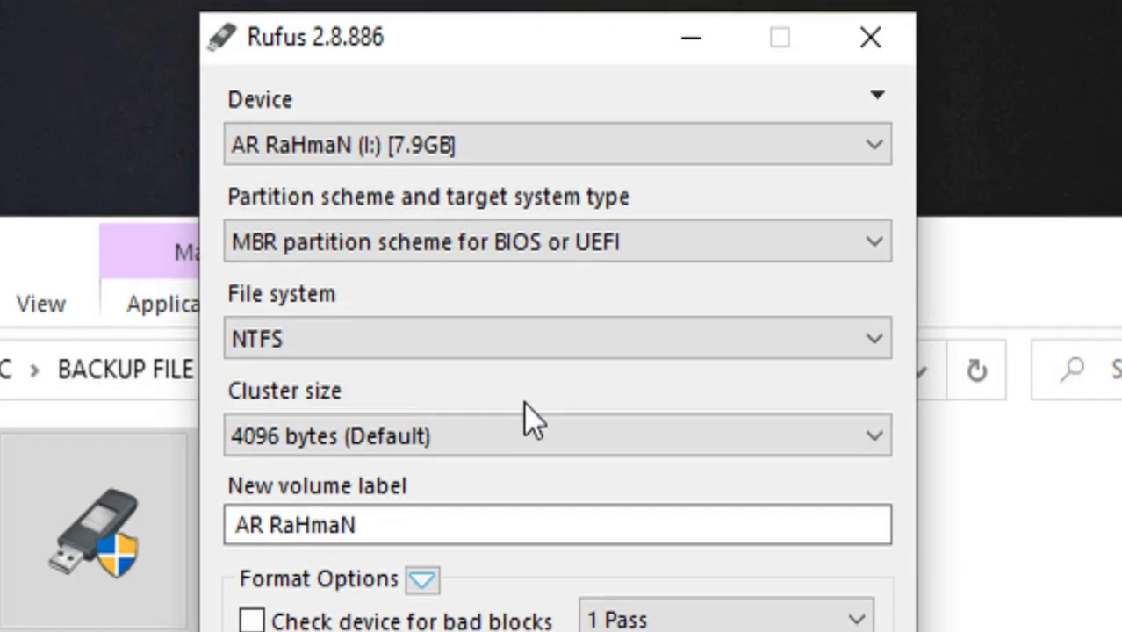
pyautogui.click(527, 435)
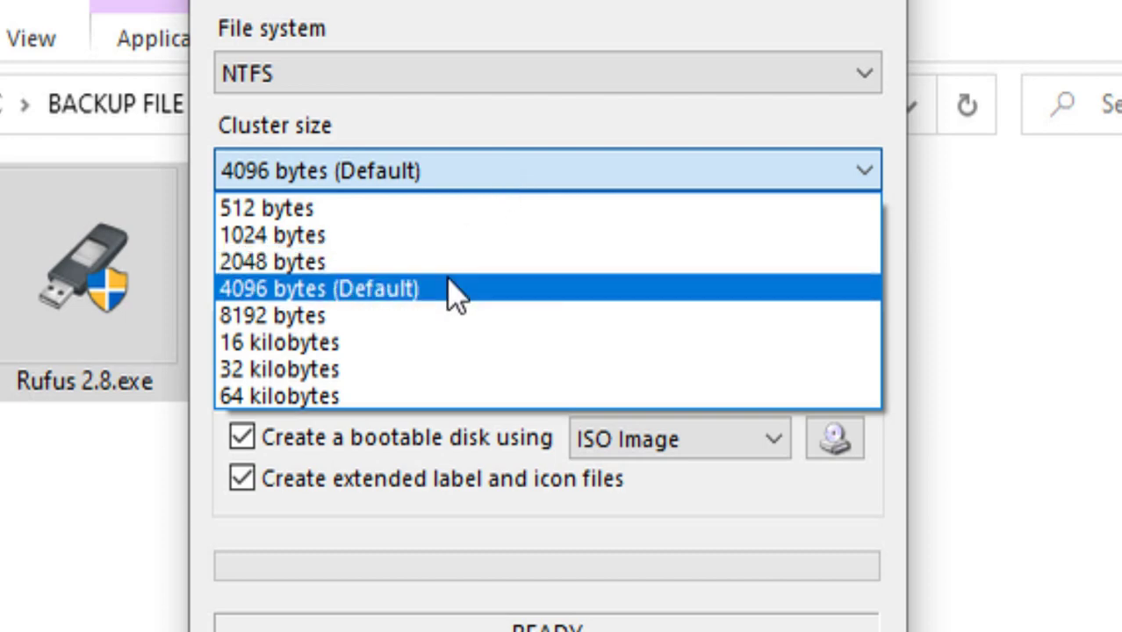
pyautogui.click(453, 293)
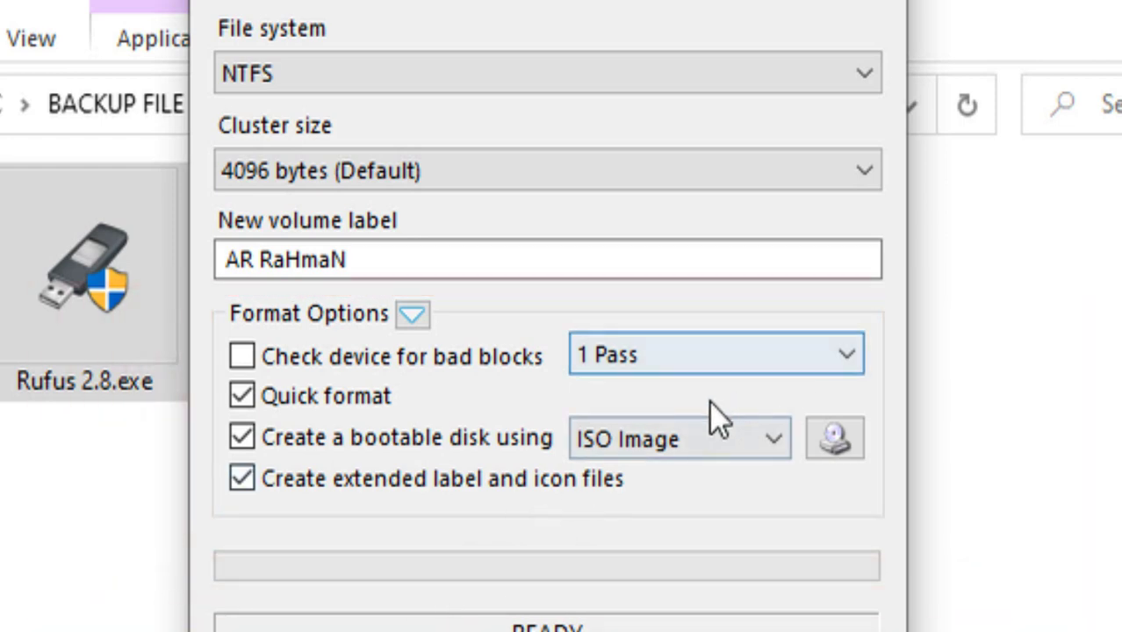
pyautogui.moveTo(771, 441)
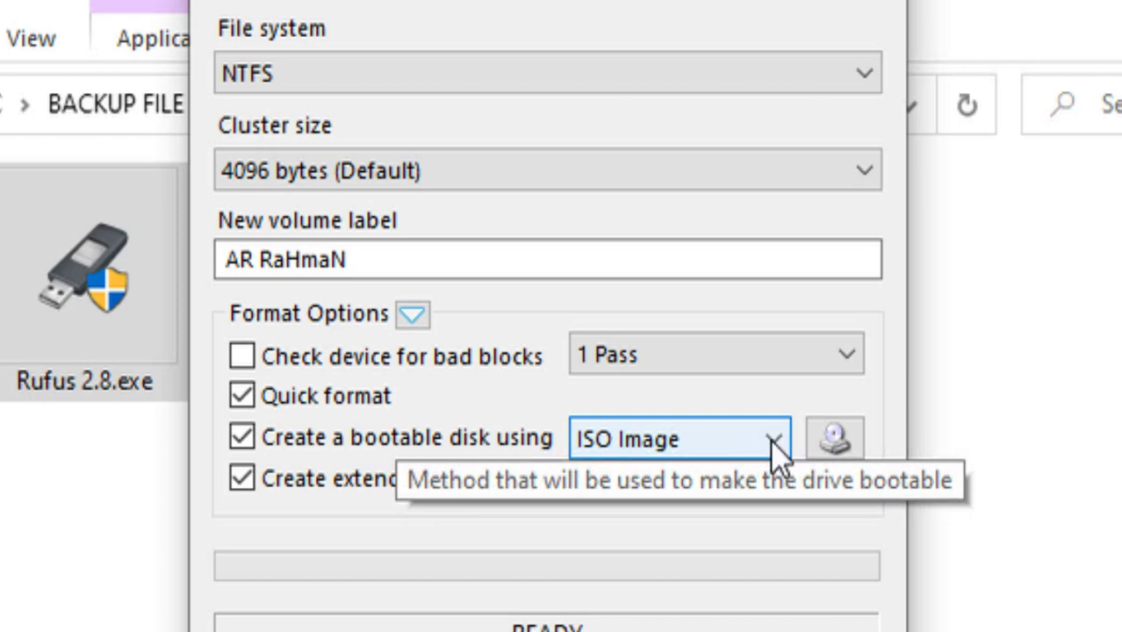
# Load Windows 10x64.iso as the boot image so the volume label becomes ESD-ISO.
pyautogui.click(834, 439)
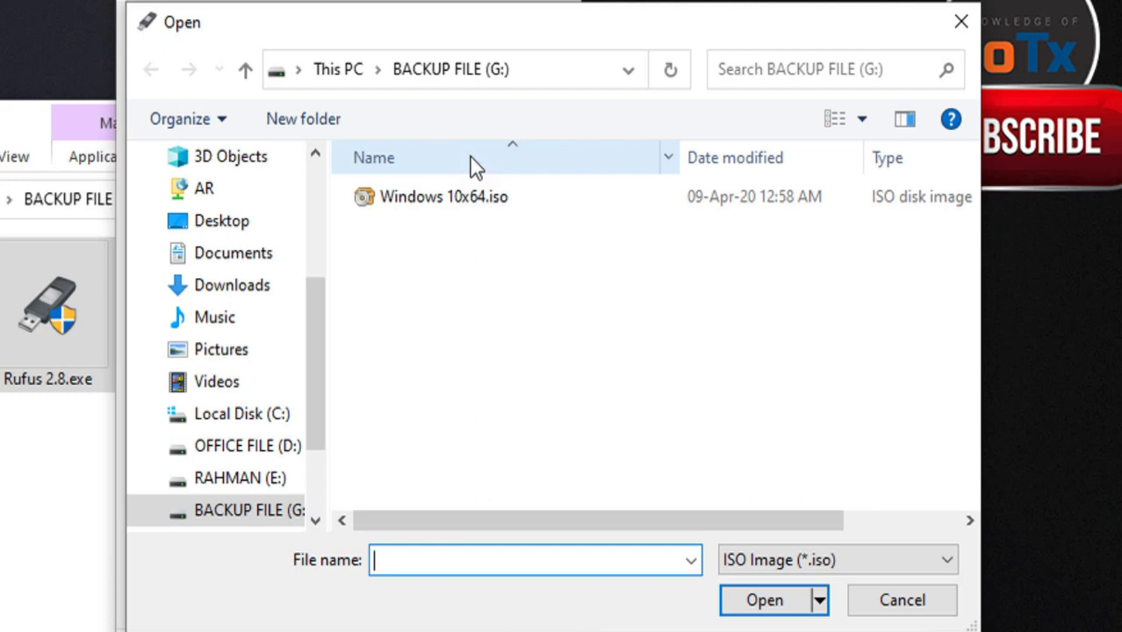
pyautogui.click(452, 202)
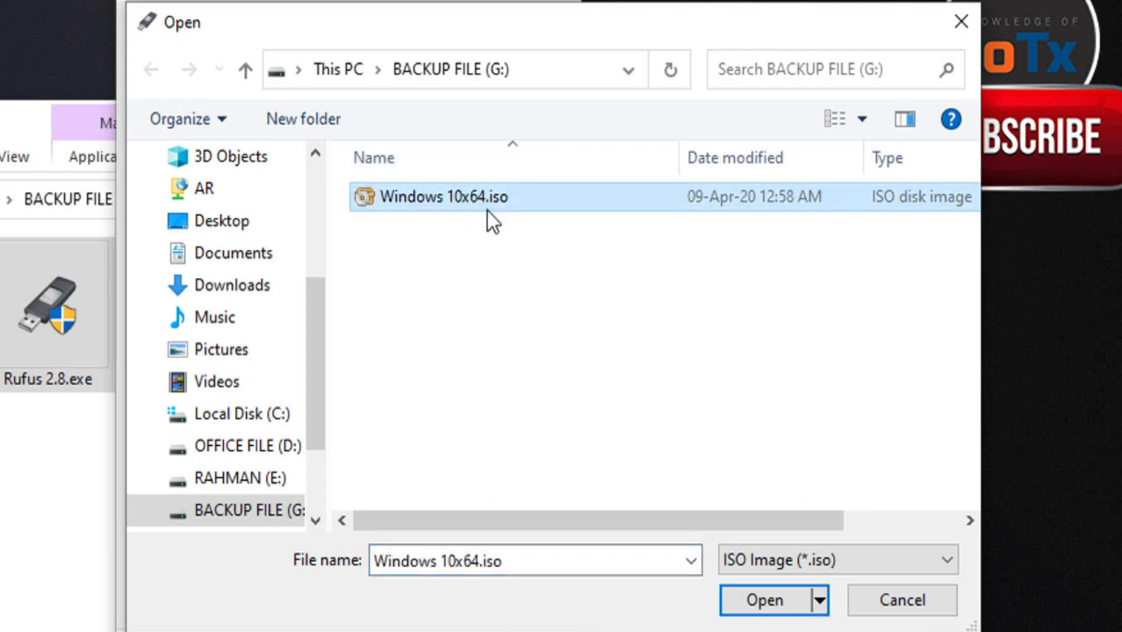
pyautogui.click(758, 604)
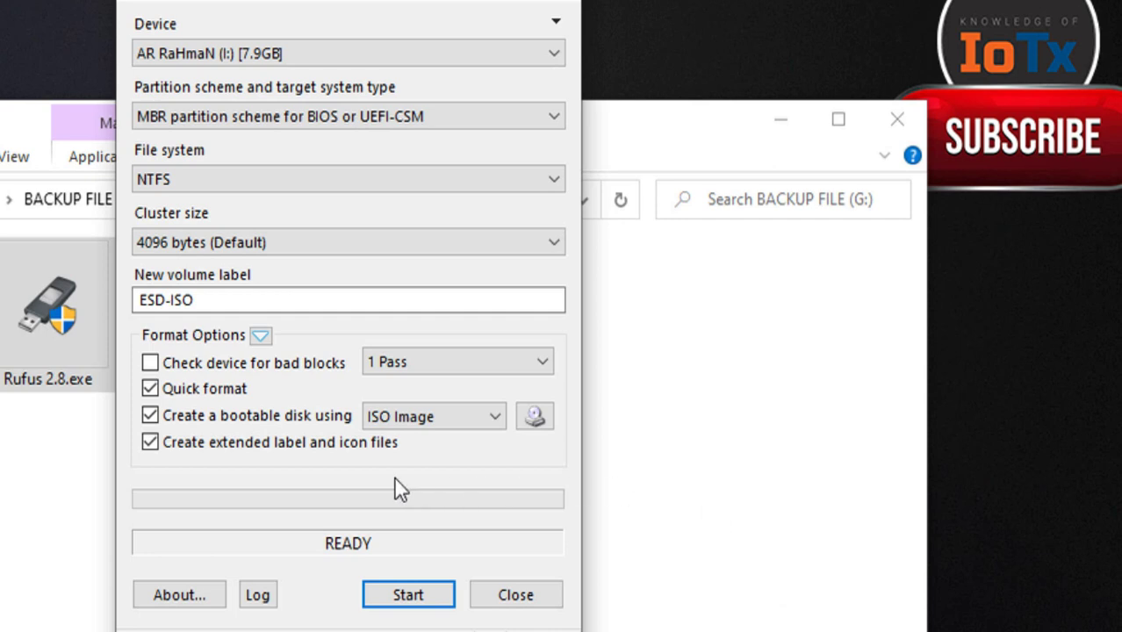
# Start writing to AR RaHmaN (I:) and accept the data-erasure warning.
pyautogui.click(408, 595)
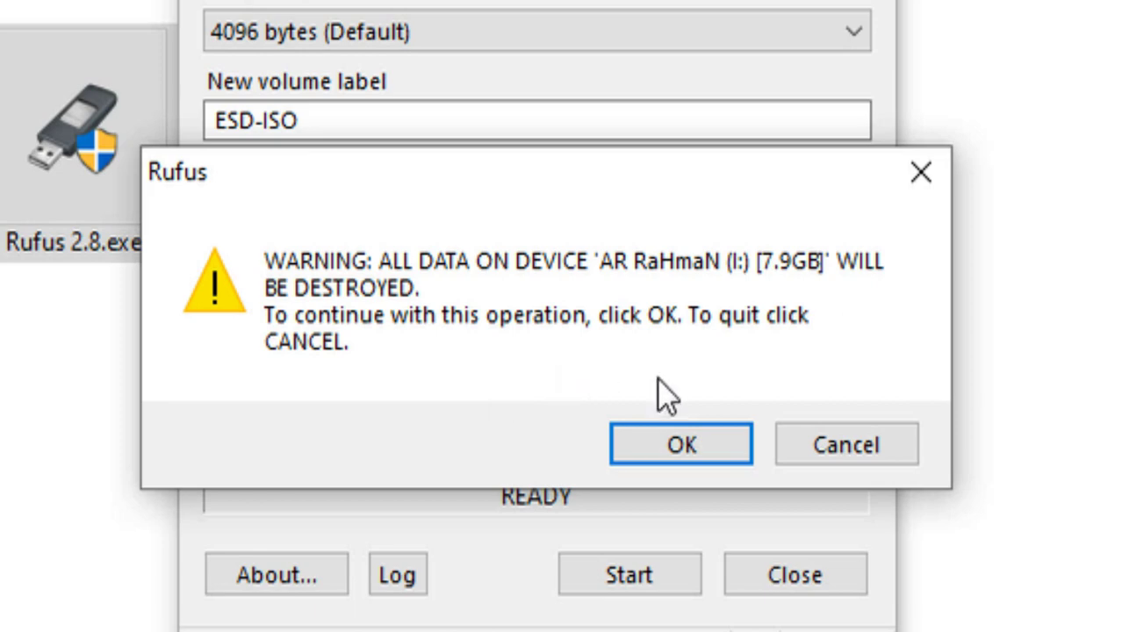
pyautogui.click(681, 448)
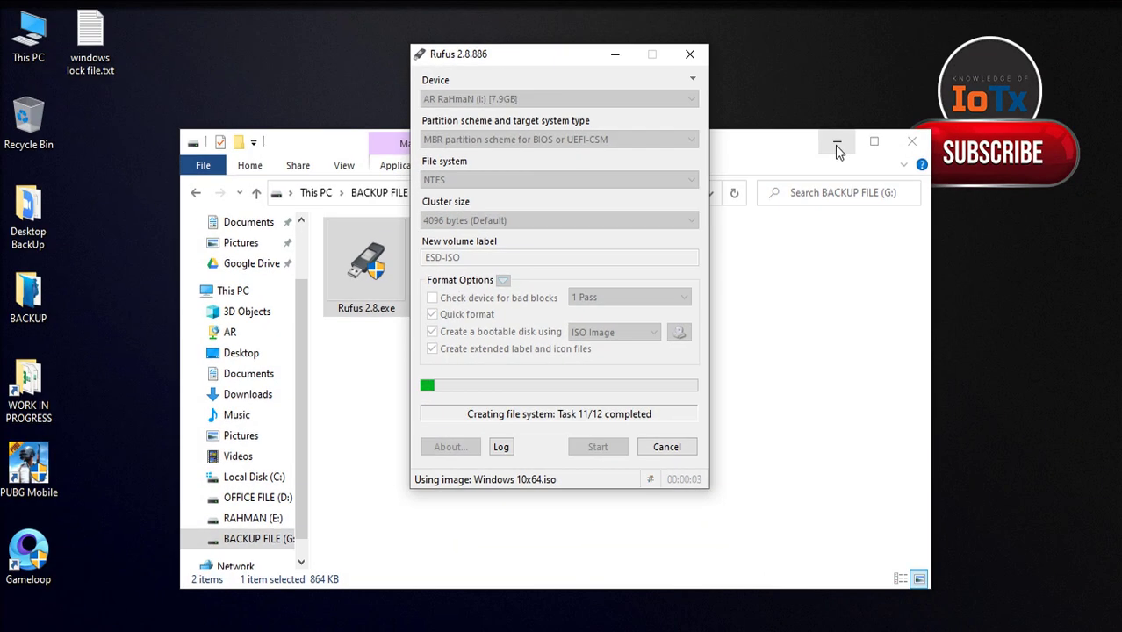
# Minimize File Explorer and centre the Rufus window while the copy runs to READY.
pyautogui.click(837, 145)
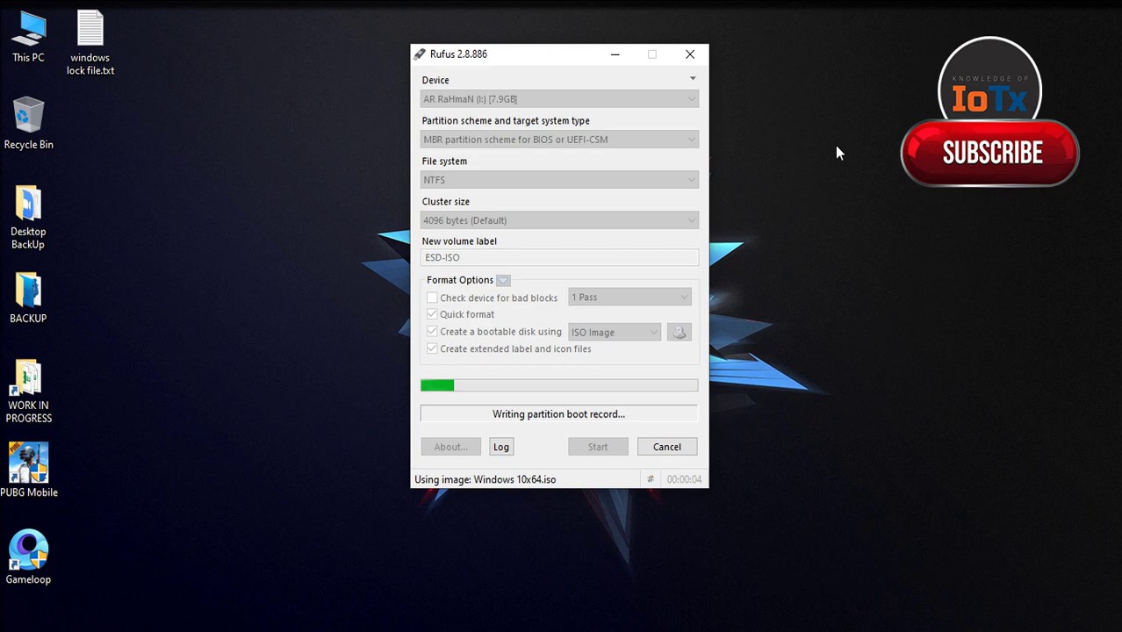
pyautogui.moveTo(557, 50); pyautogui.dragTo(575, 101)
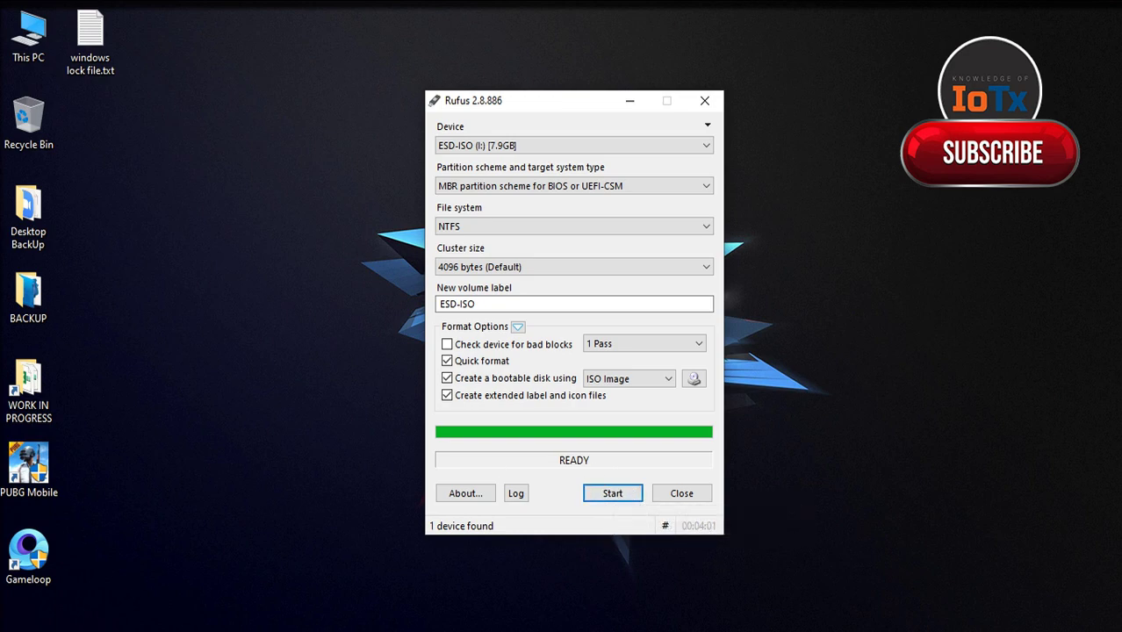
# Verify ESD-ISO (I:) holds boot, efi, sources and setup.exe, then close Rufus.
pyautogui.click(96, 597)
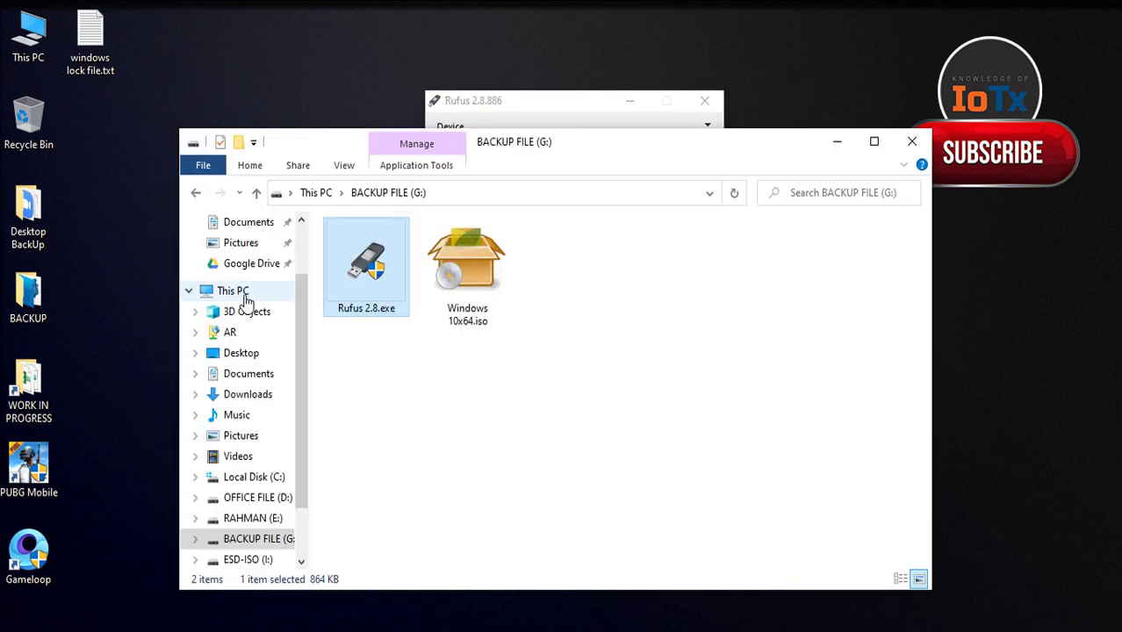
pyautogui.click(239, 292)
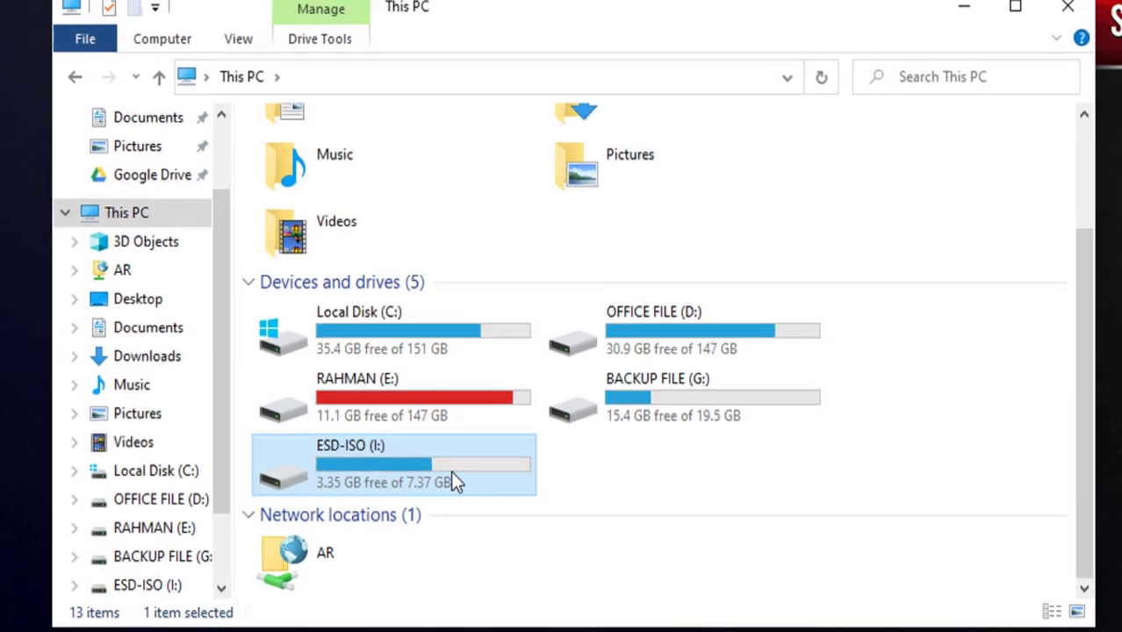
pyautogui.doubleClick(448, 466)
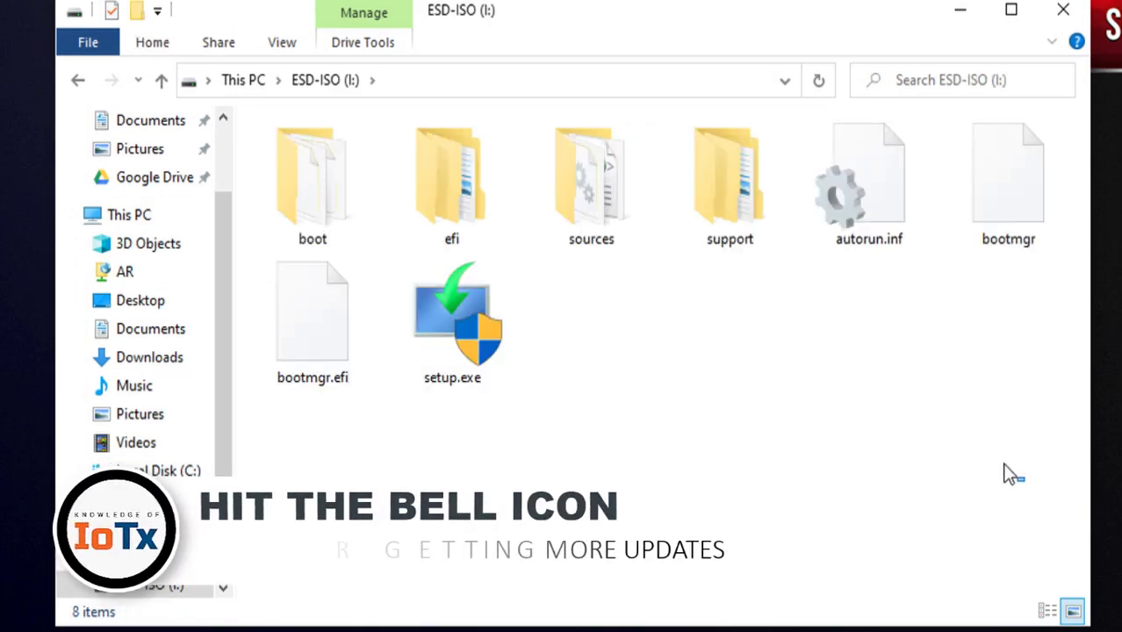
pyautogui.moveTo(1024, 481)
pyautogui.mouseDown()
pyautogui.moveTo(370, 189)
pyautogui.moveTo(324, 126)
pyautogui.mouseUp()
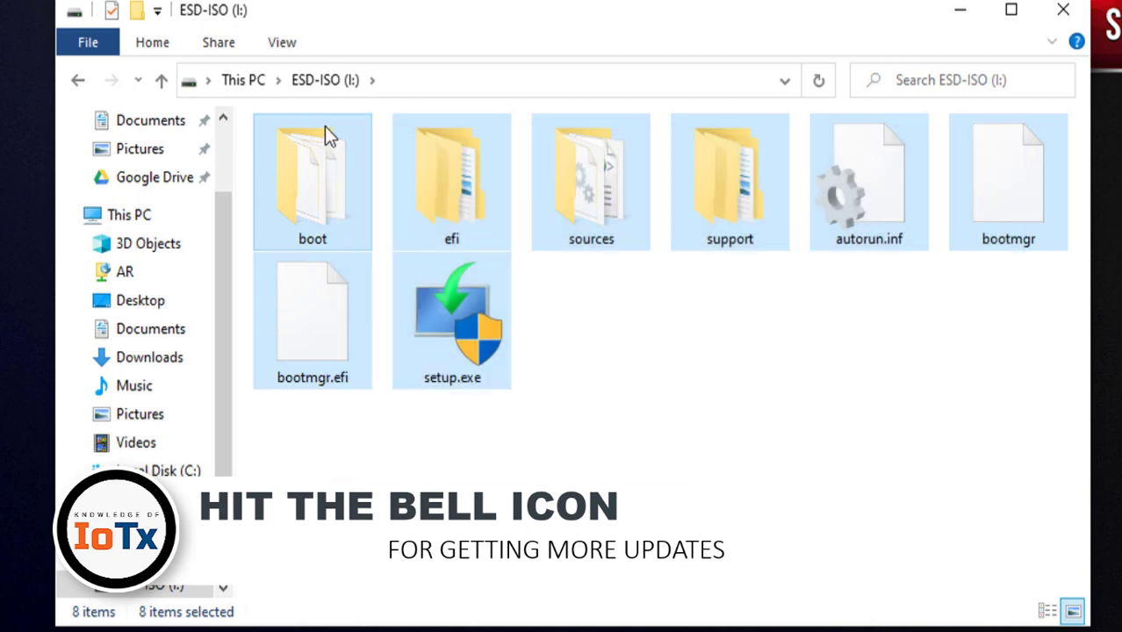
pyautogui.click(637, 363)
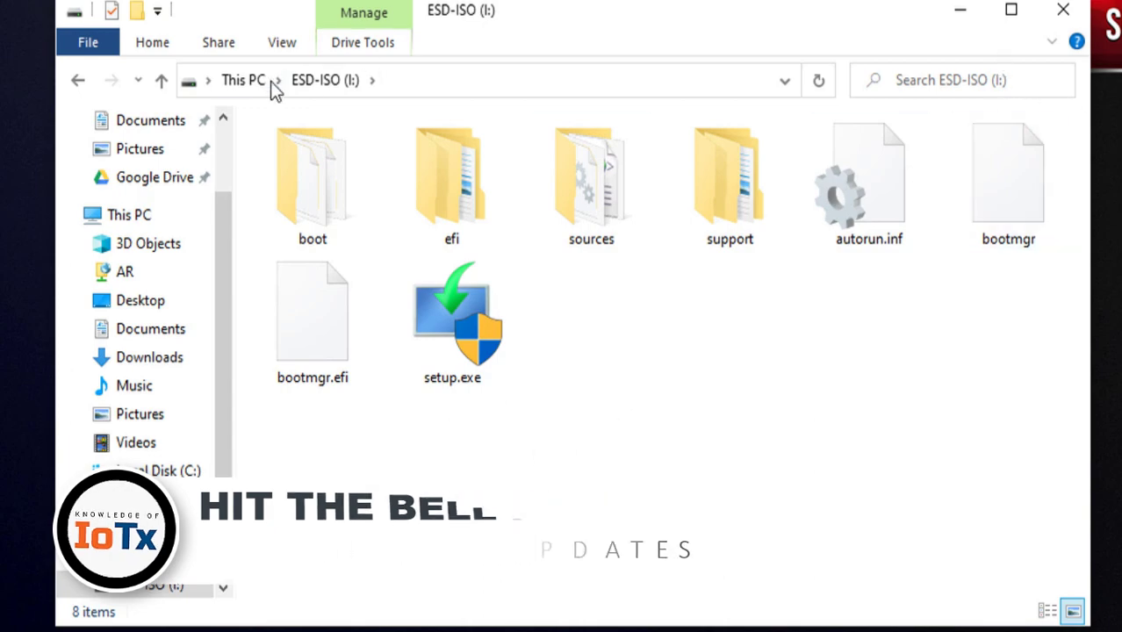
pyautogui.click(243, 80)
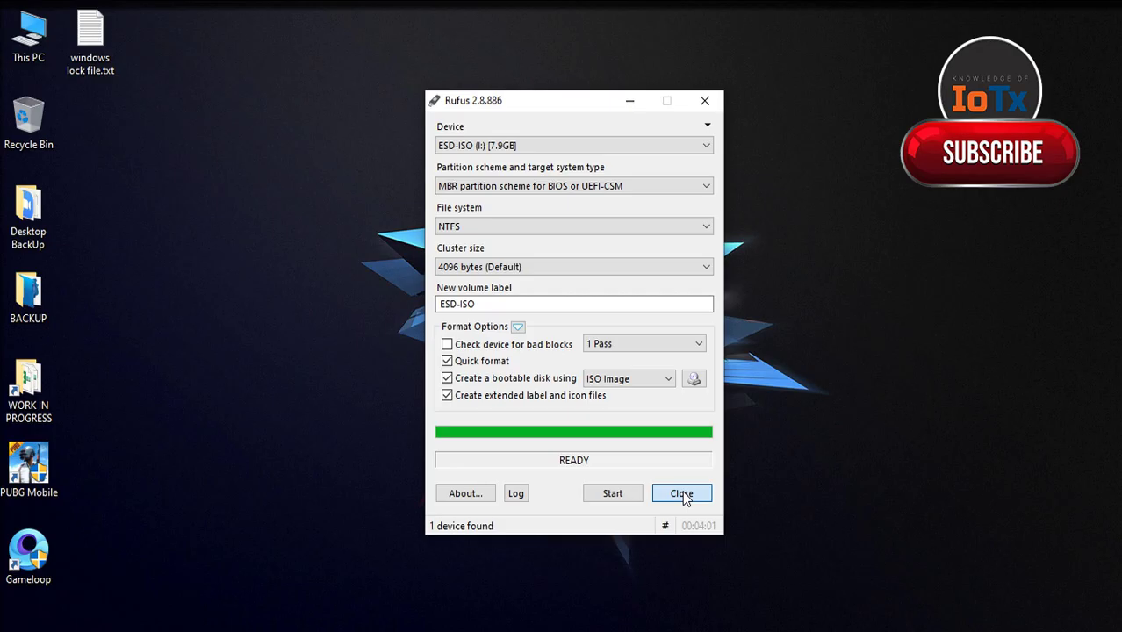
pyautogui.click(748, 496)
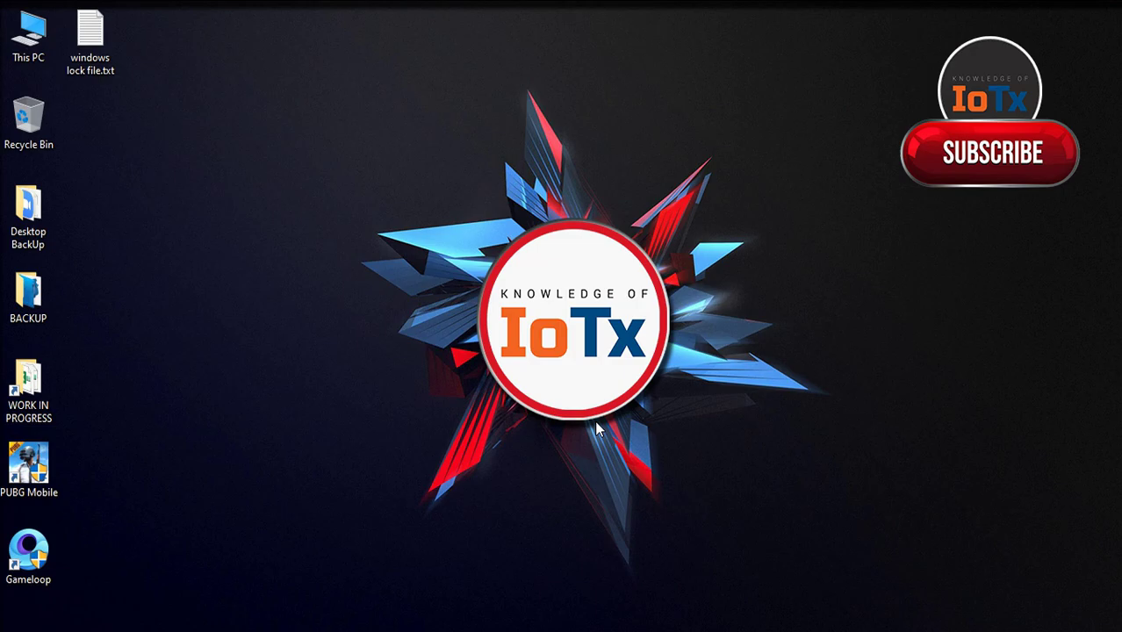